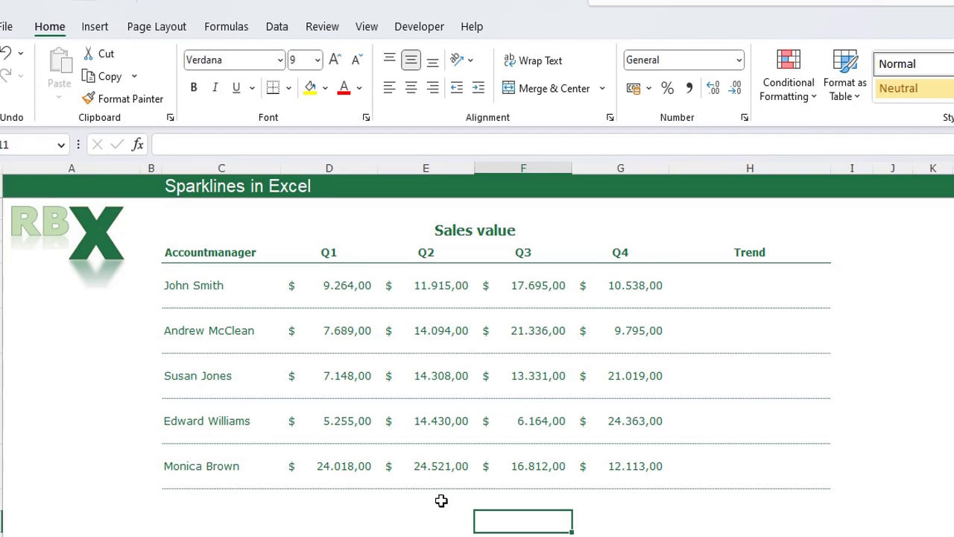
- Insert a line sparkline in cell H5 with data range D5:G5
left_click(748, 282)
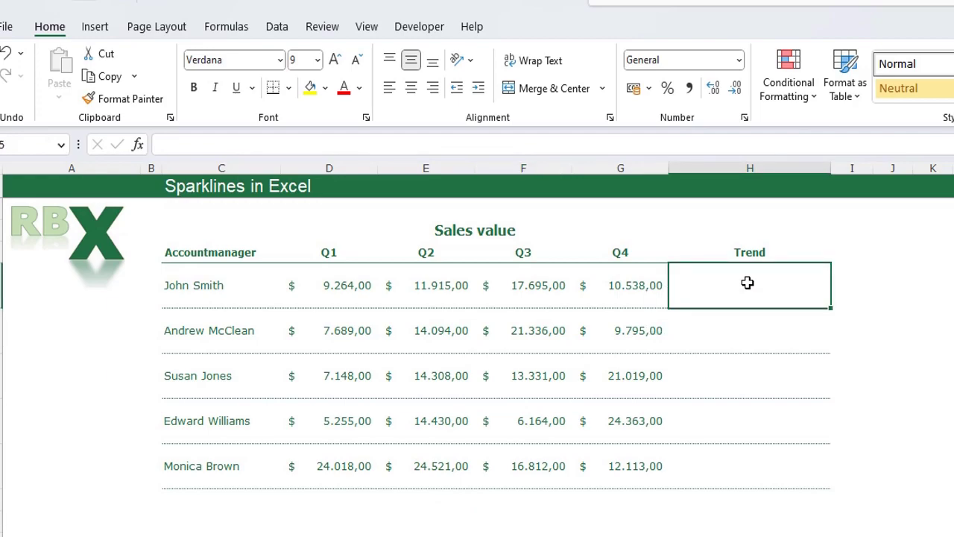
left_click(96, 28)
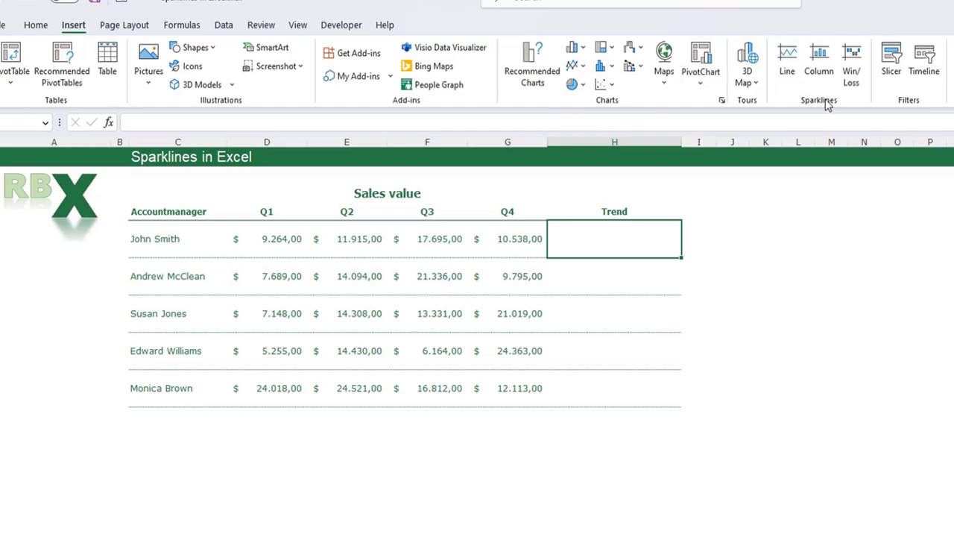
left_click(787, 62)
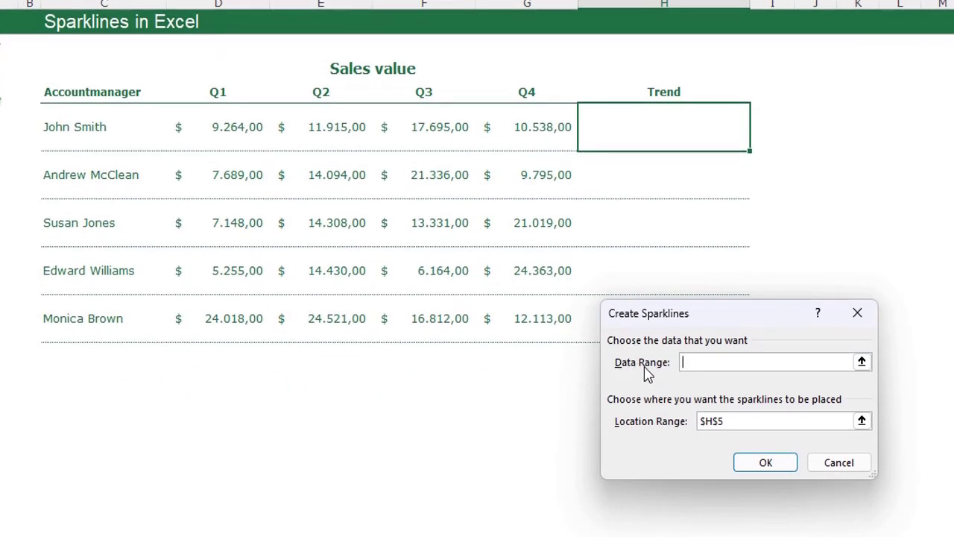
left_click(540, 128)
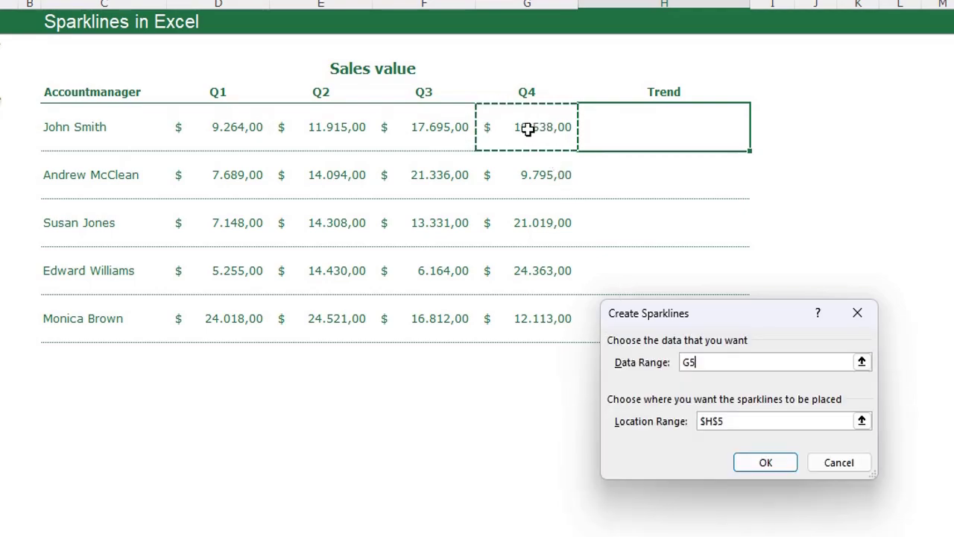
left_click_drag(540, 129, 260, 132)
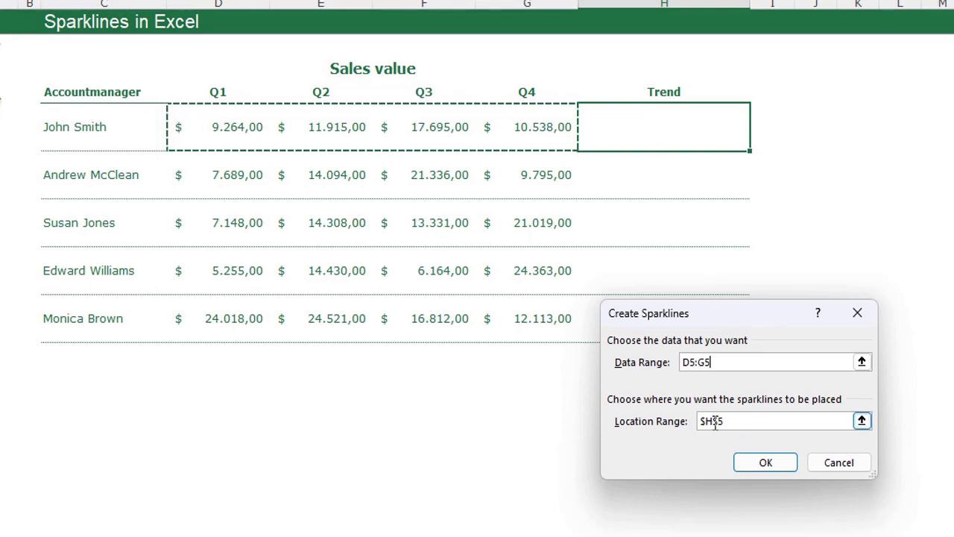
left_click(762, 458)
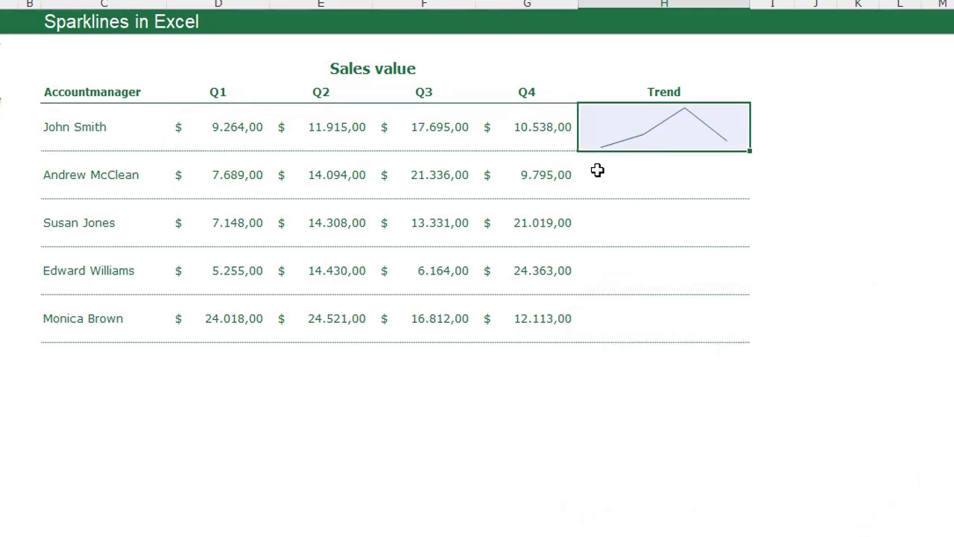
- Fill the H5 sparkline down through H9 using Fill Without Formatting
left_click(630, 356)
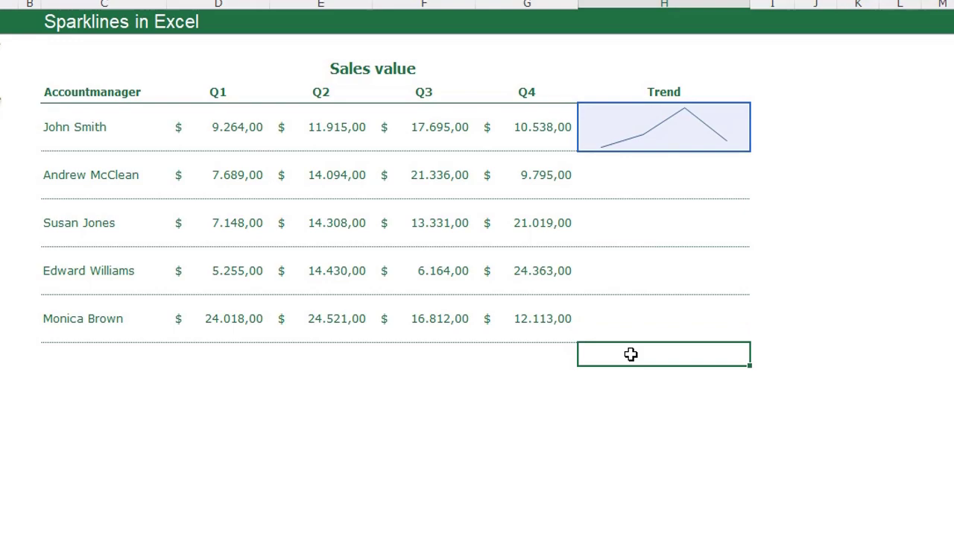
left_click(646, 128)
left_click_drag(748, 159, 744, 339)
left_click(762, 354)
left_click(788, 423)
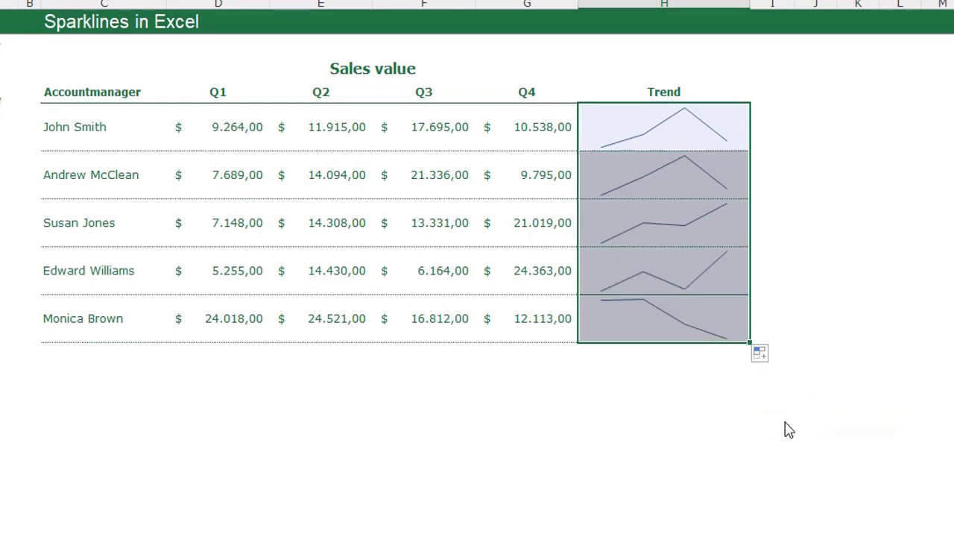
left_click(543, 397)
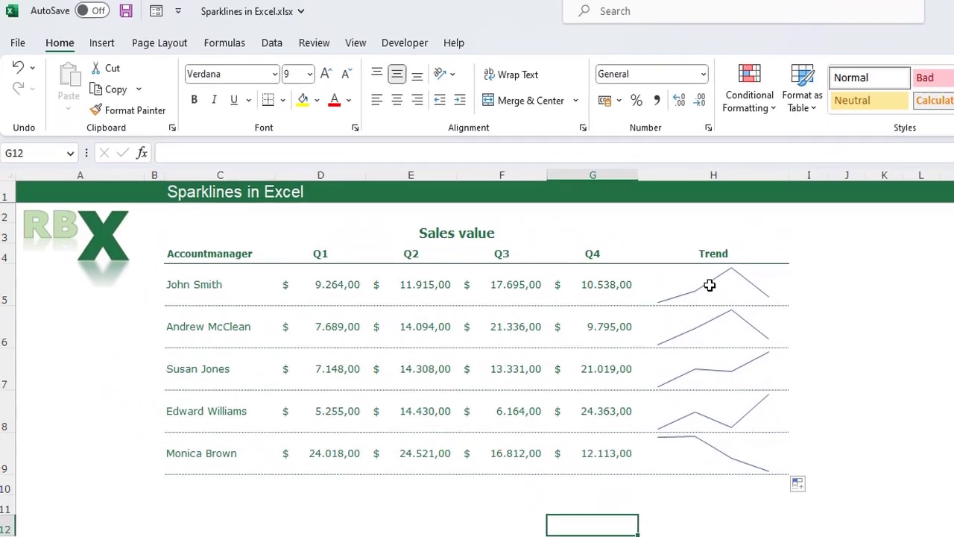
left_click(660, 127)
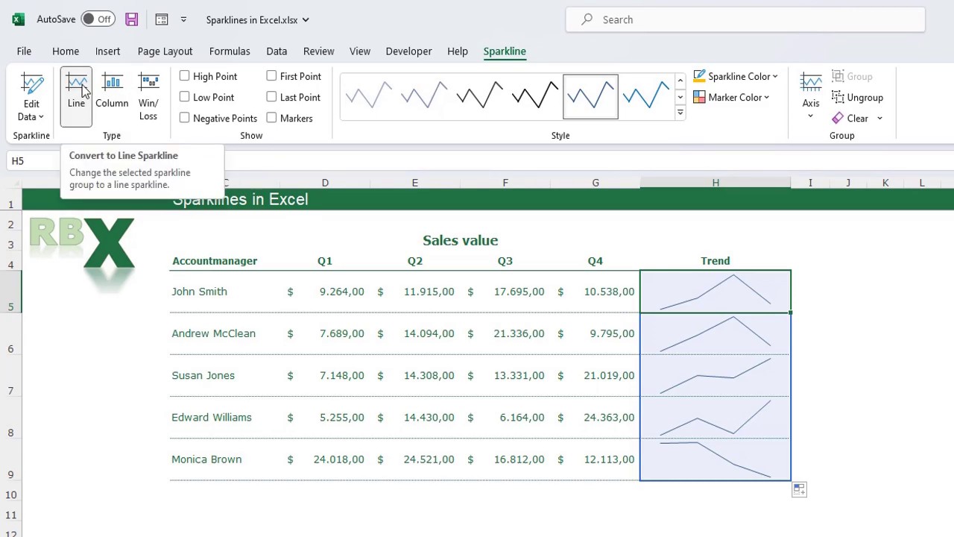
- Switch the sparkline group type to Column and inspect the H5–H7 bars
left_click(114, 90)
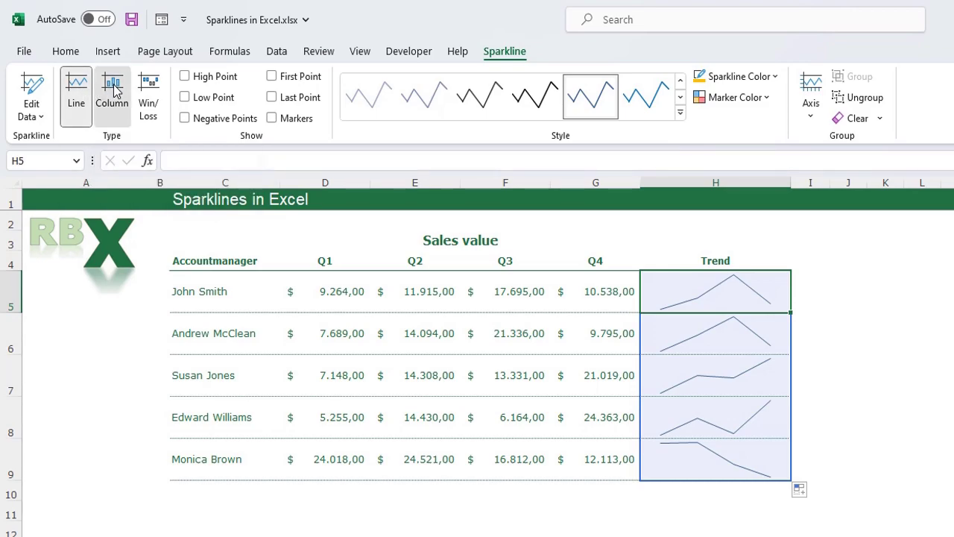
left_click(638, 517)
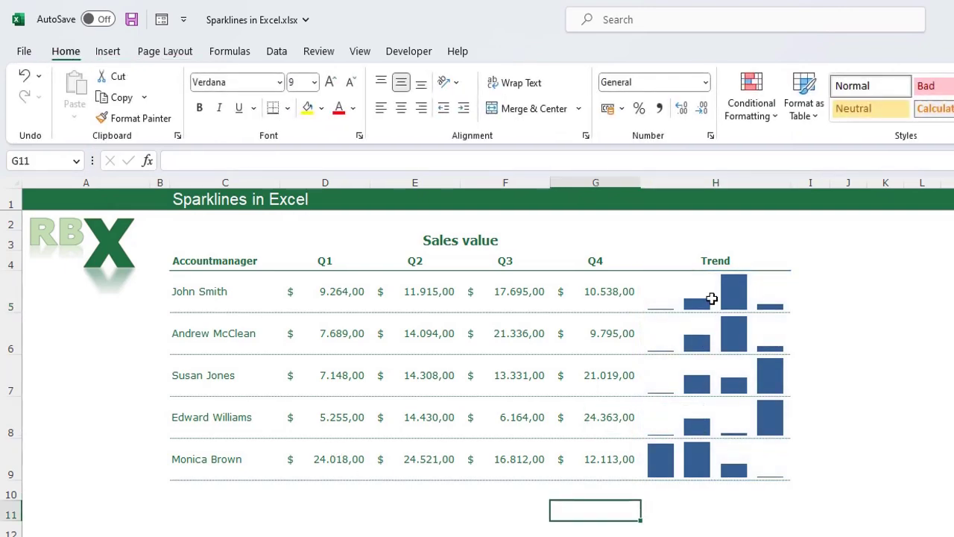
left_click(712, 298)
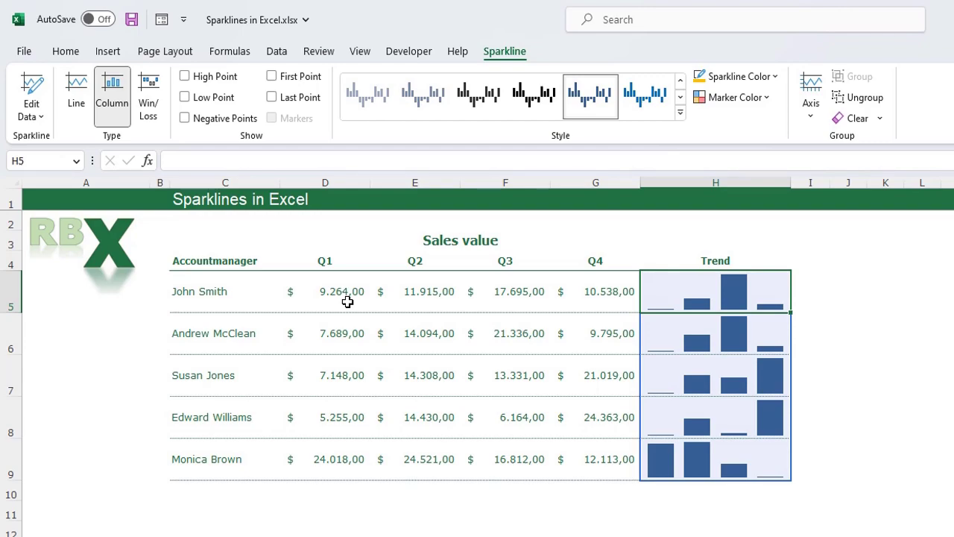
left_click(717, 325)
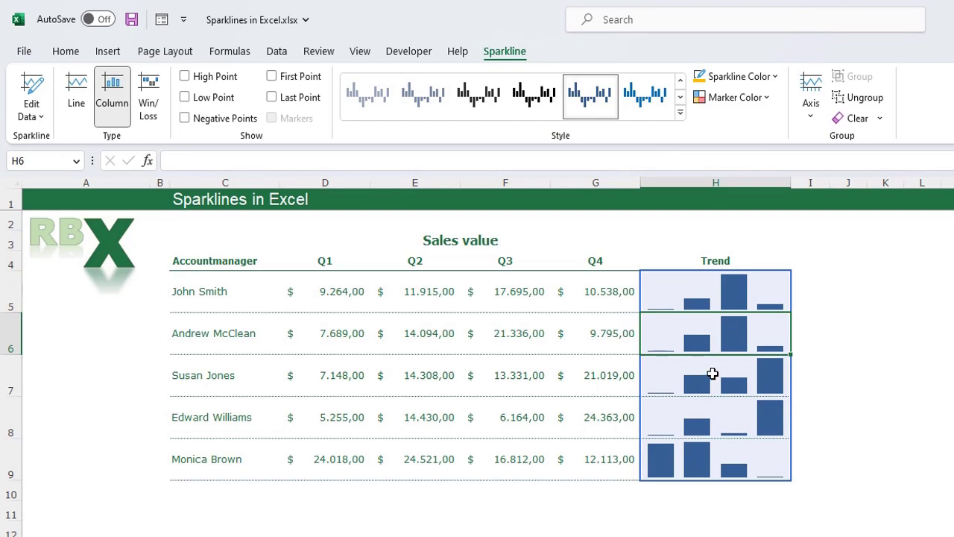
left_click(710, 374)
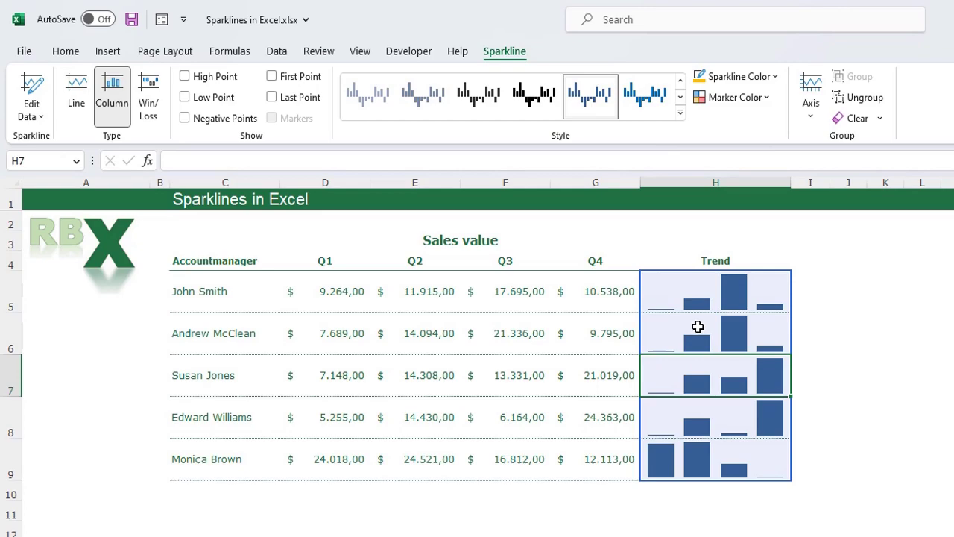
left_click(703, 298)
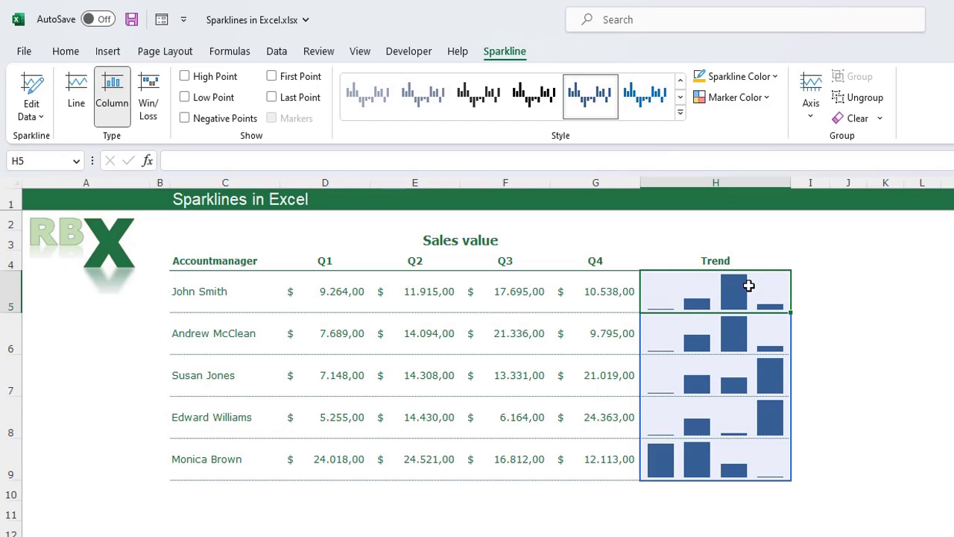
- Set the Trend sparkline group's Sparkline Color to orange
left_click(713, 337)
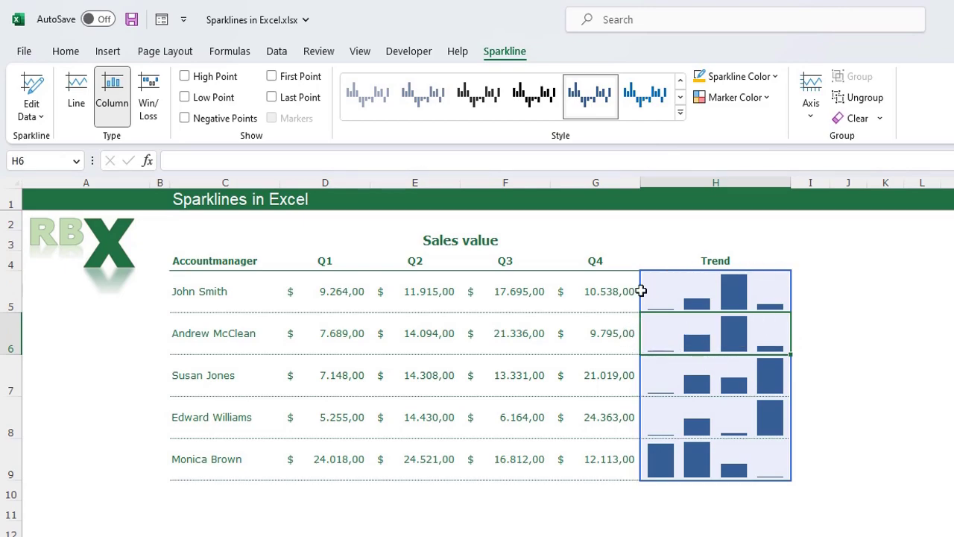
left_click(734, 78)
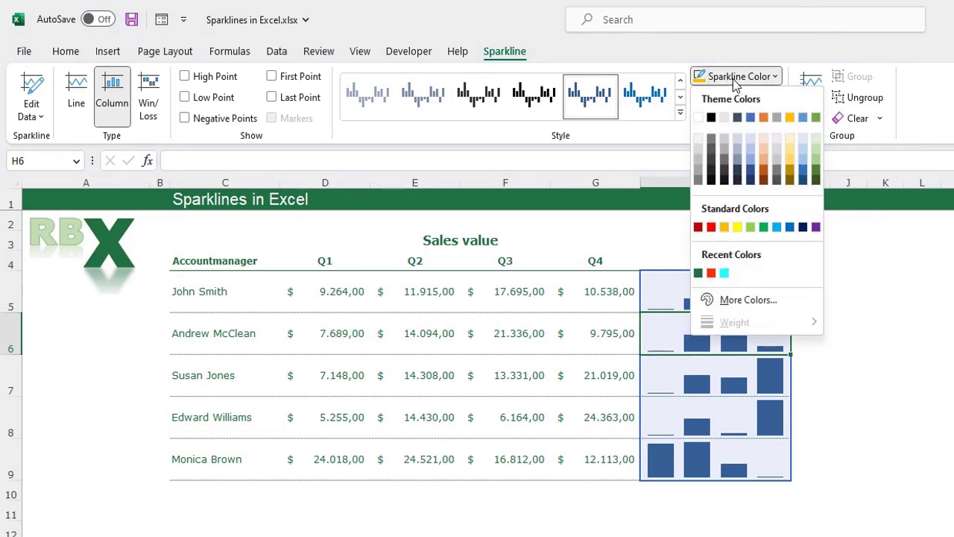
left_click(764, 168)
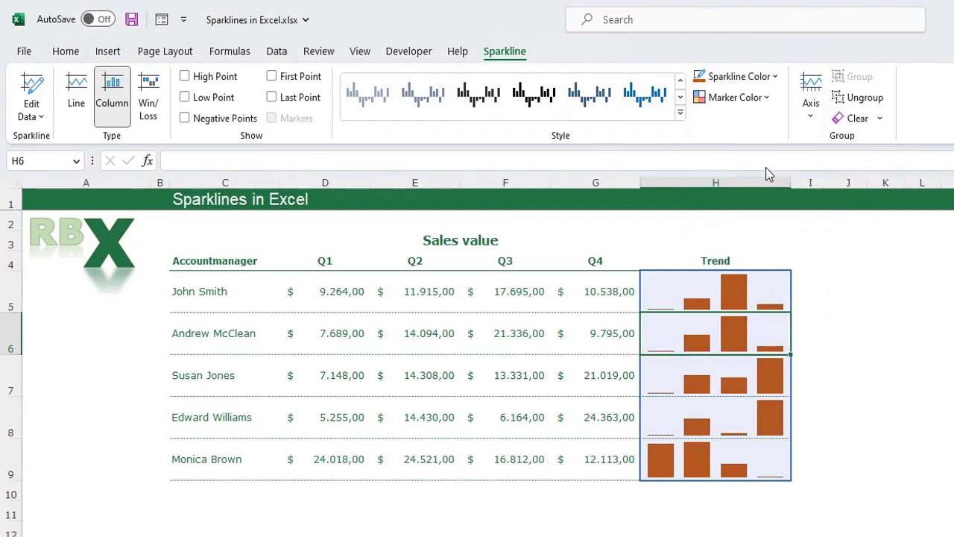
left_click(750, 510)
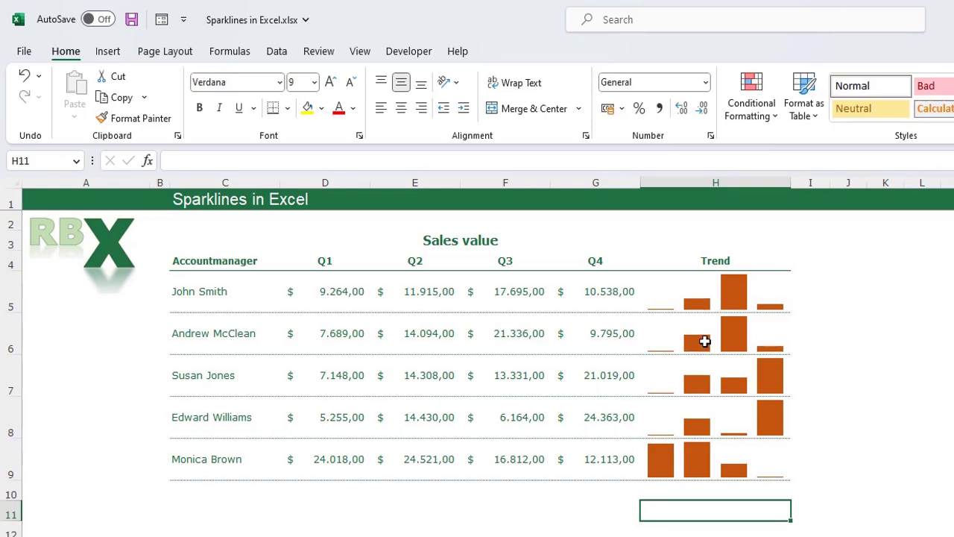
left_click(704, 340)
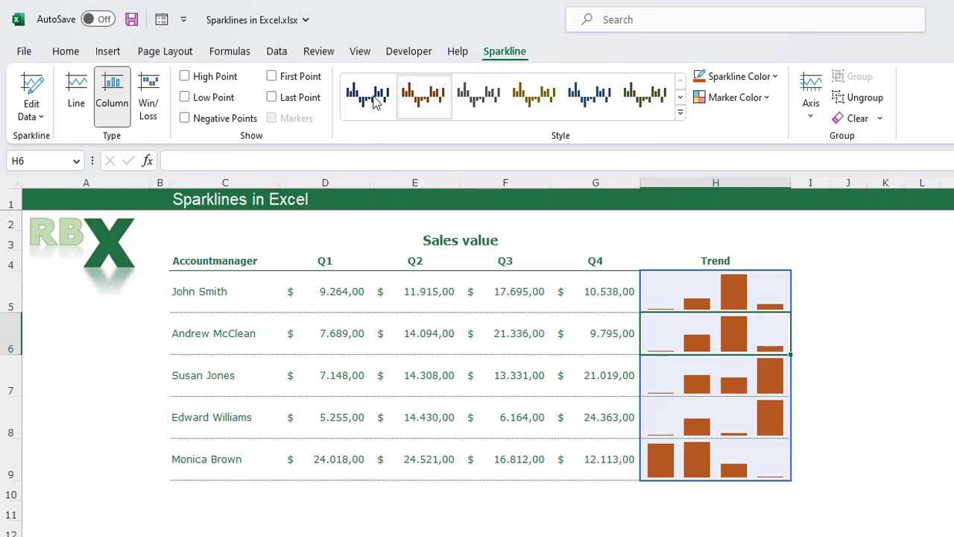
- Enable High Point and Low Point markers, colouring high points green and low points pale yellow
left_click(185, 76)
left_click(184, 98)
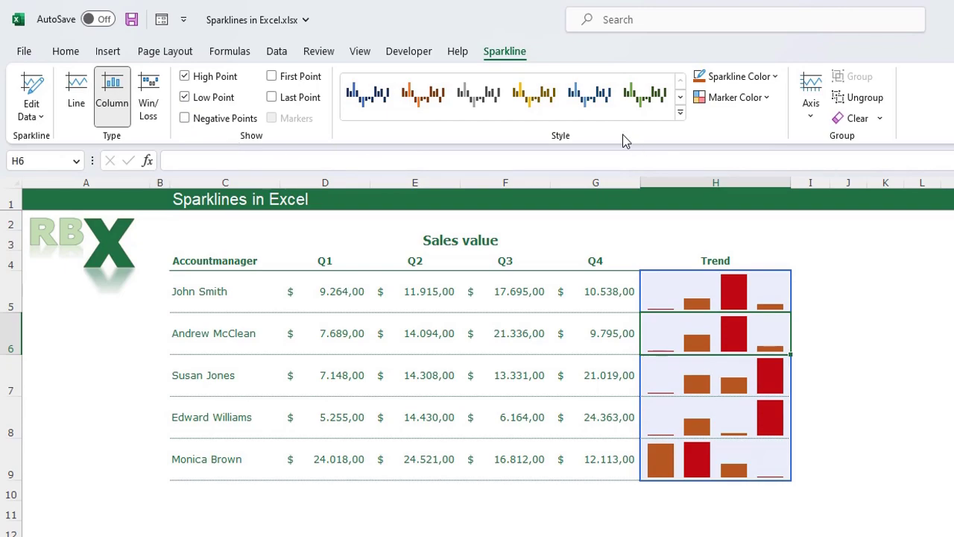
left_click(727, 104)
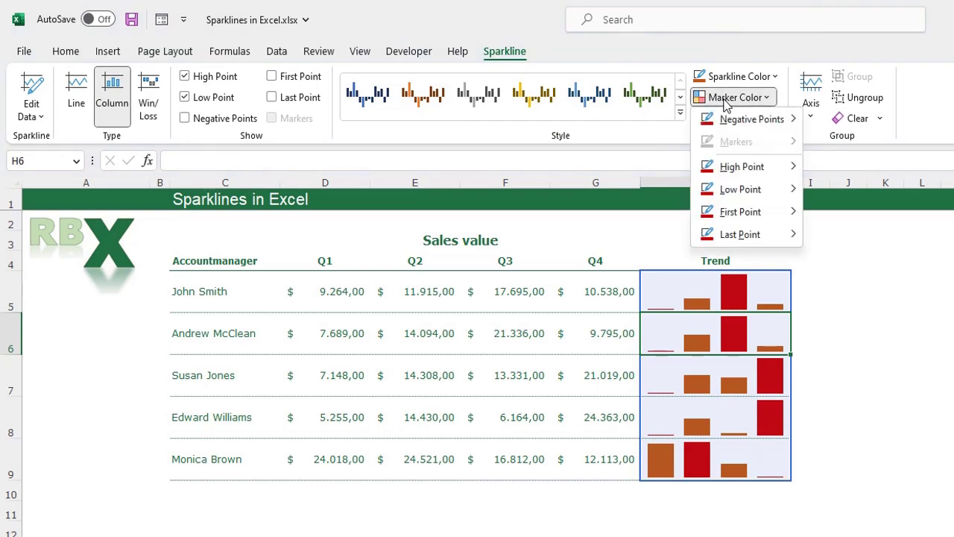
left_click(738, 167)
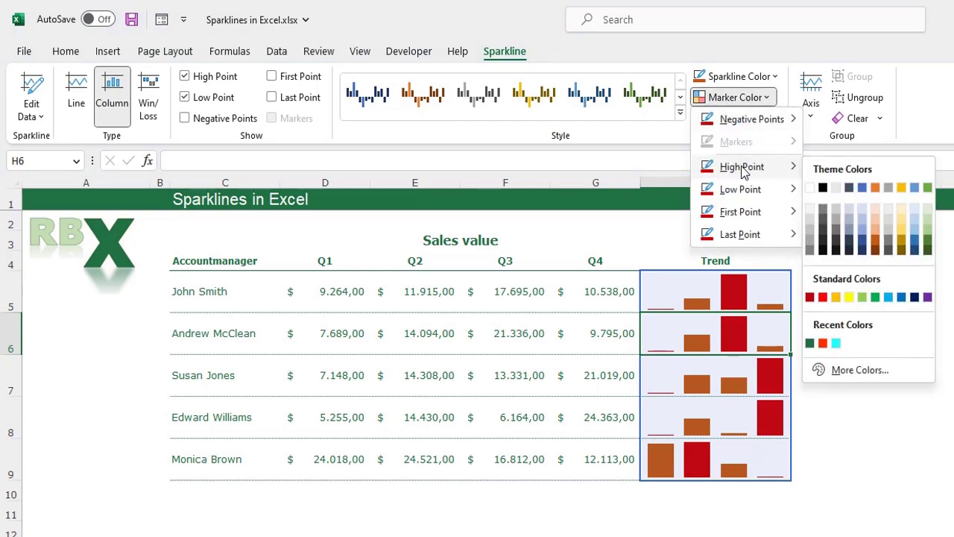
left_click(926, 245)
left_click(729, 98)
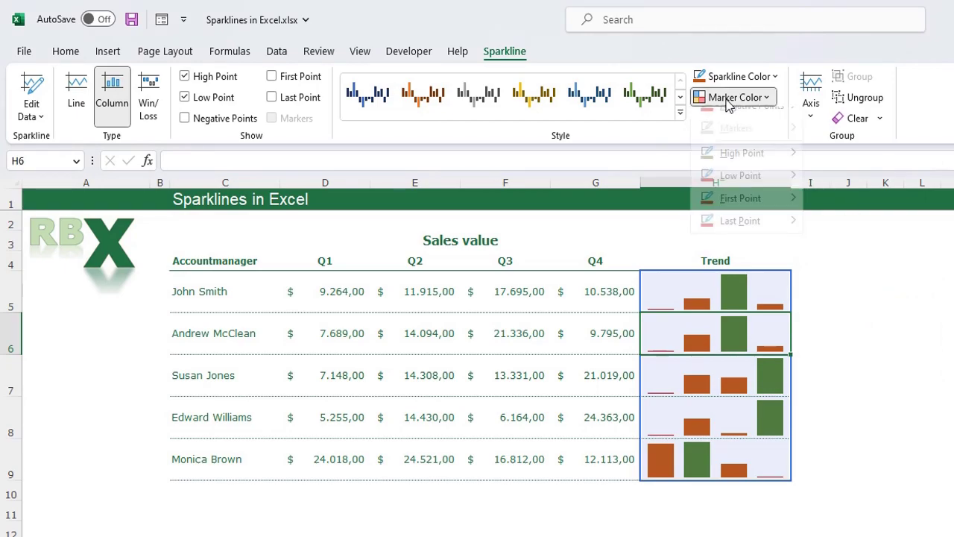
mouse_move(738, 190)
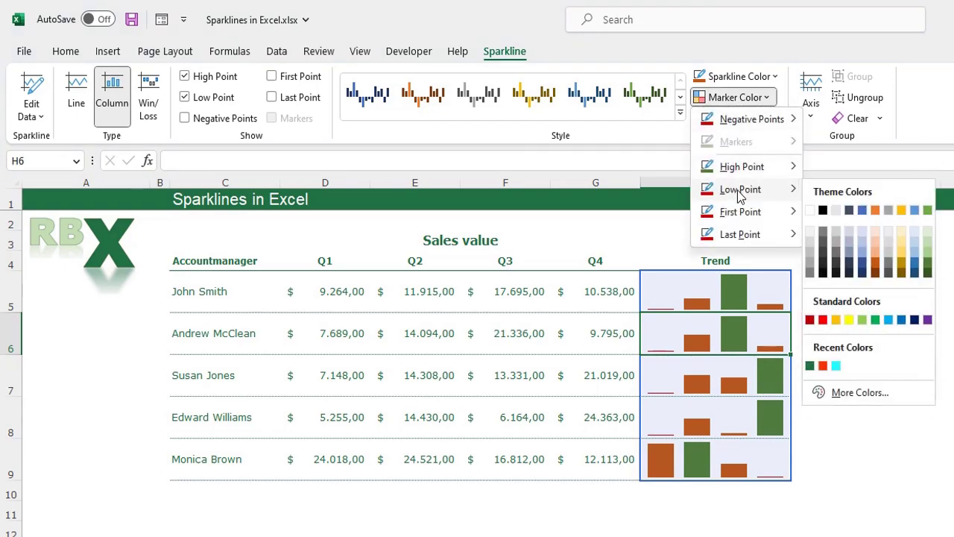
left_click(902, 251)
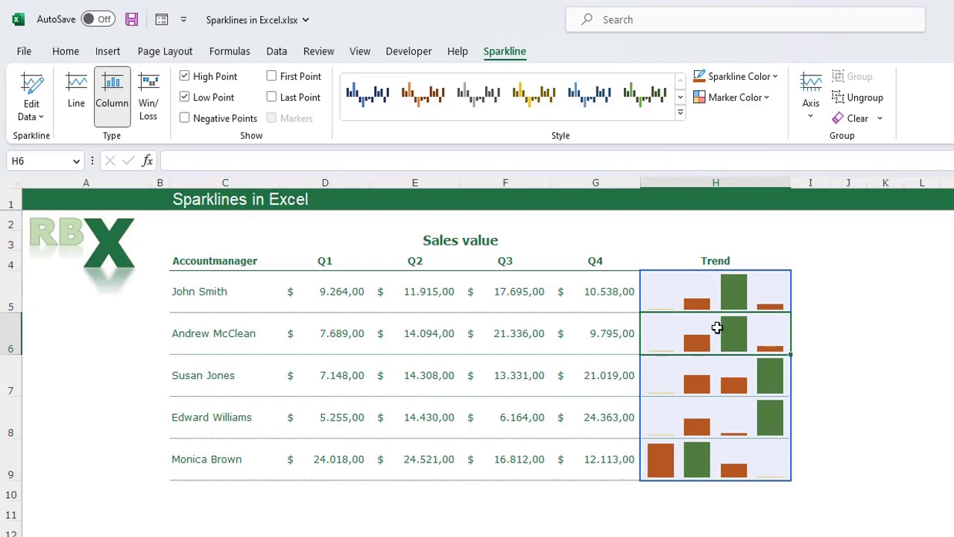
left_click(75, 91)
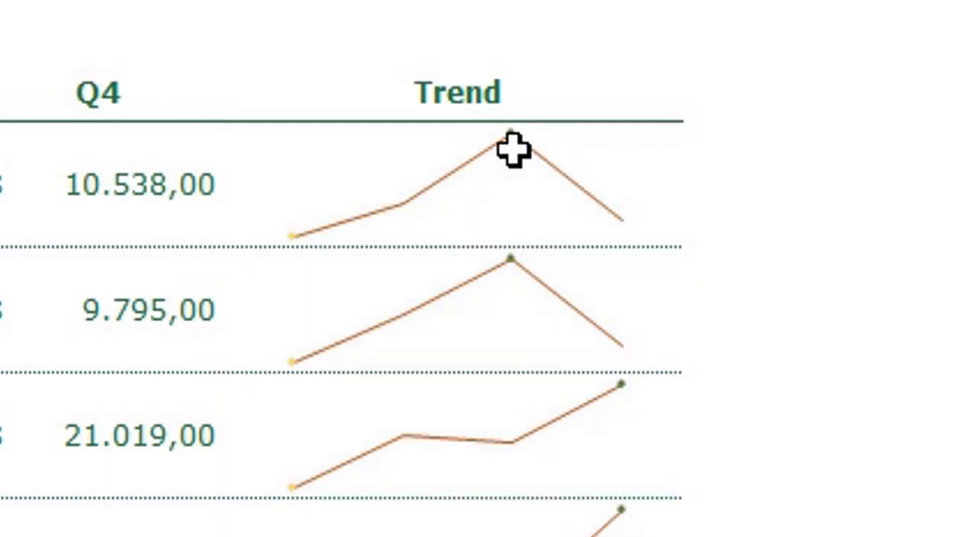
left_click(298, 260)
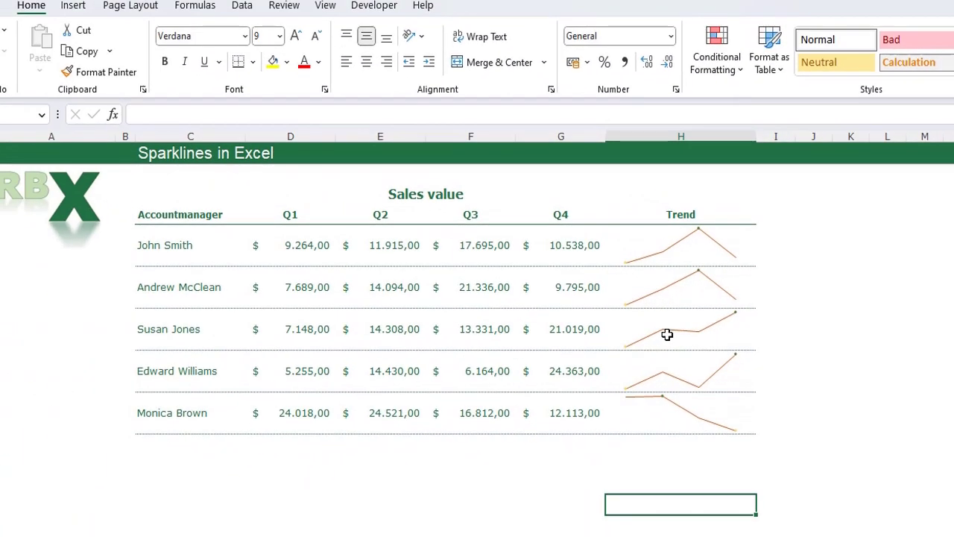
left_click(673, 294)
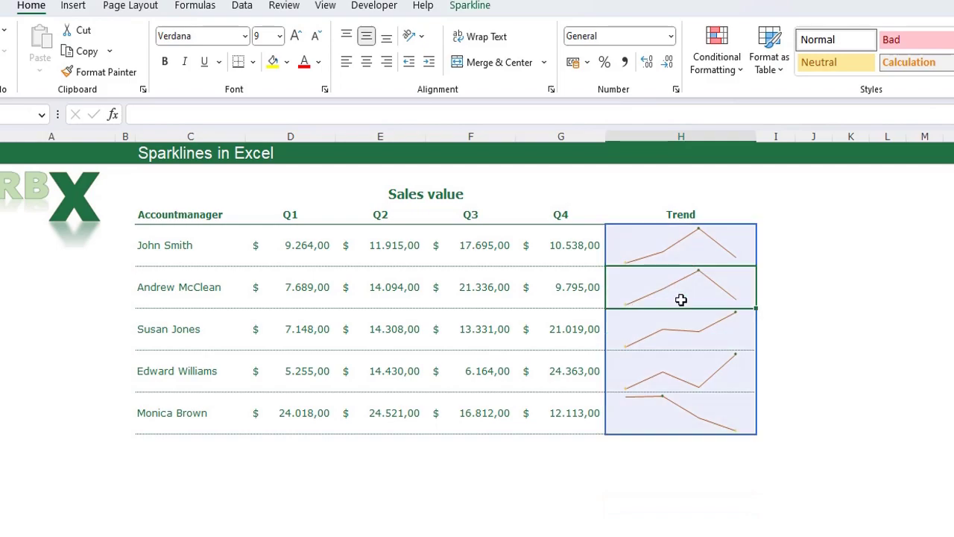
left_click(462, 6)
left_click(79, 55)
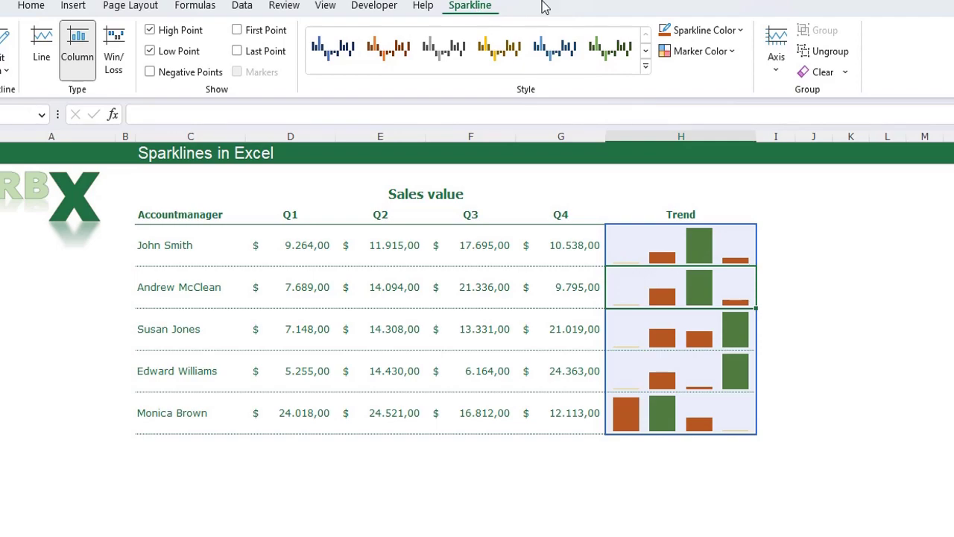
- Set the sparkline vertical axis minimum to a custom value of 0
left_click(777, 65)
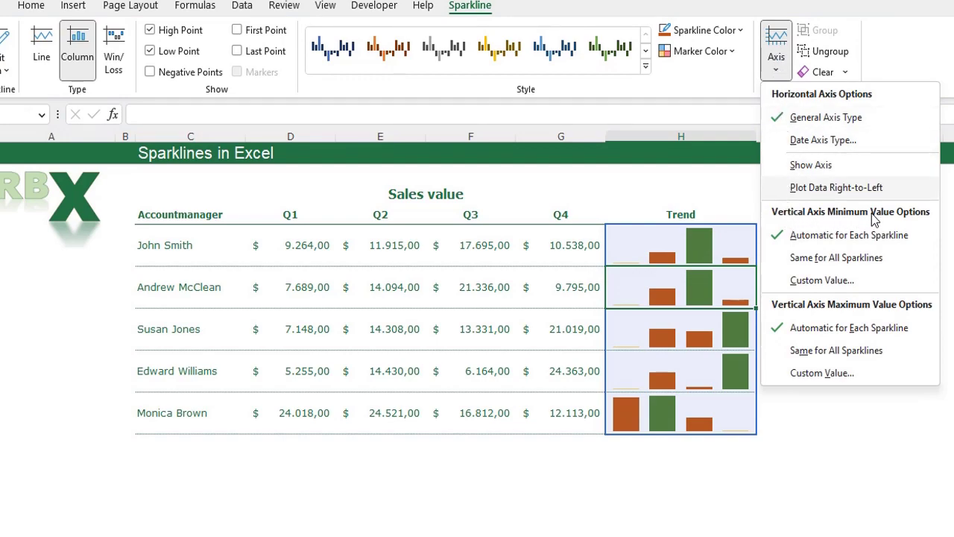
left_click(804, 283)
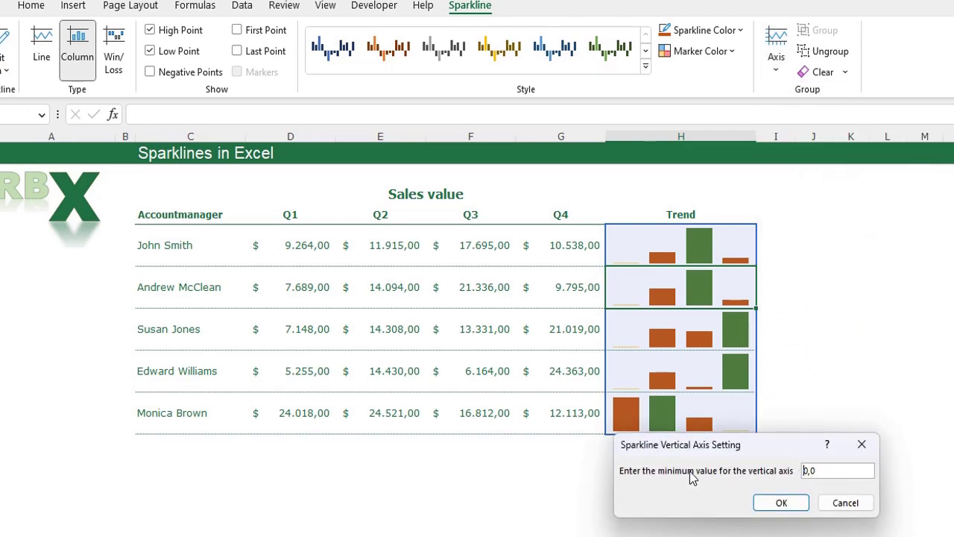
left_click(780, 504)
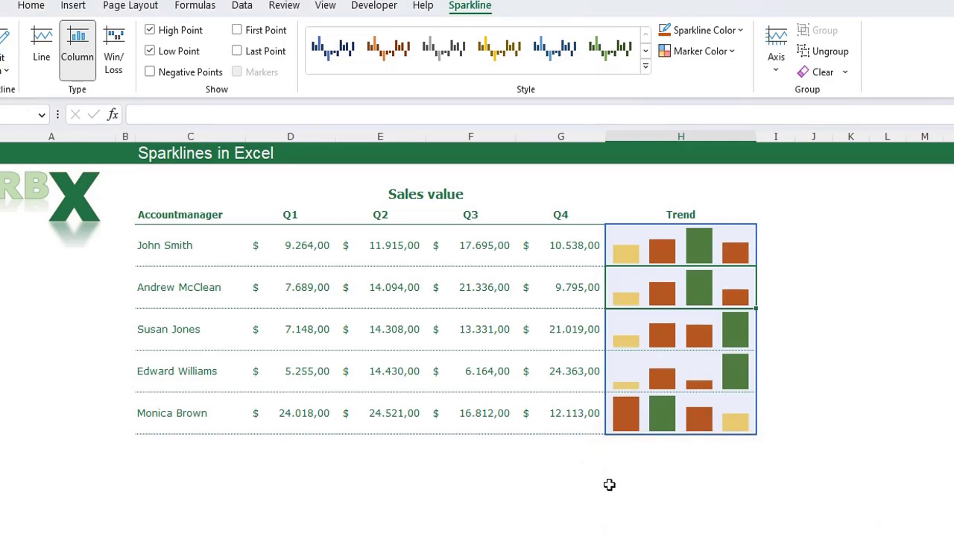
left_click(609, 484)
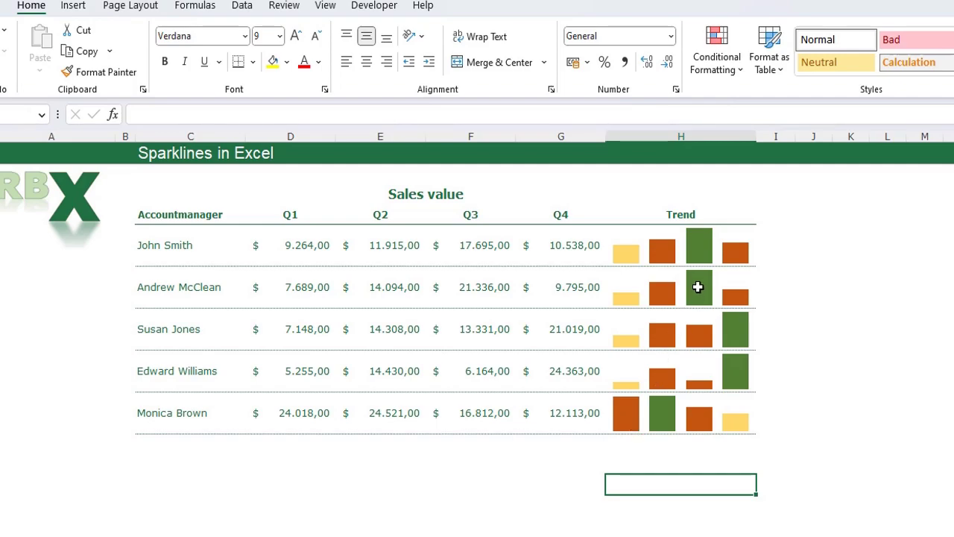
left_click(697, 288)
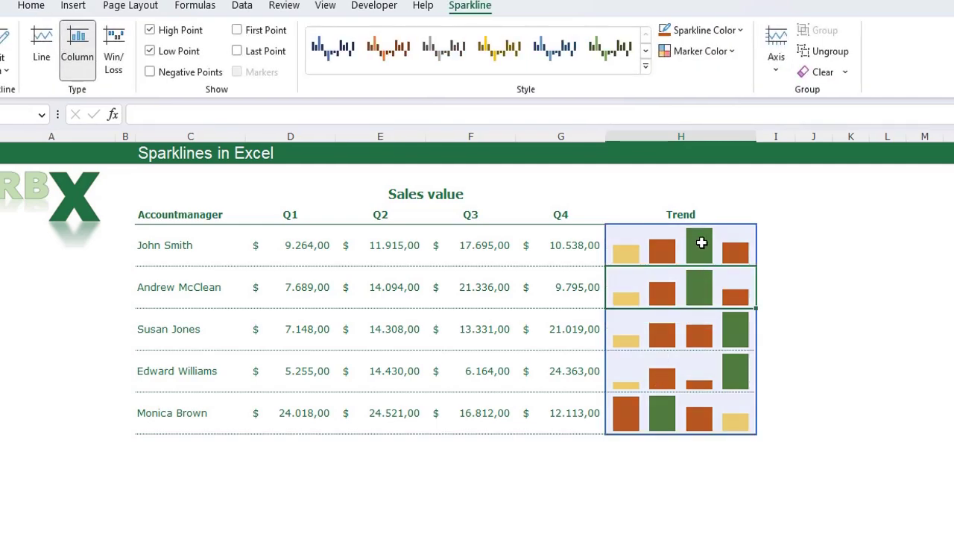
- Set the sparkline vertical axis maximum to a custom value of 25000
left_click(786, 58)
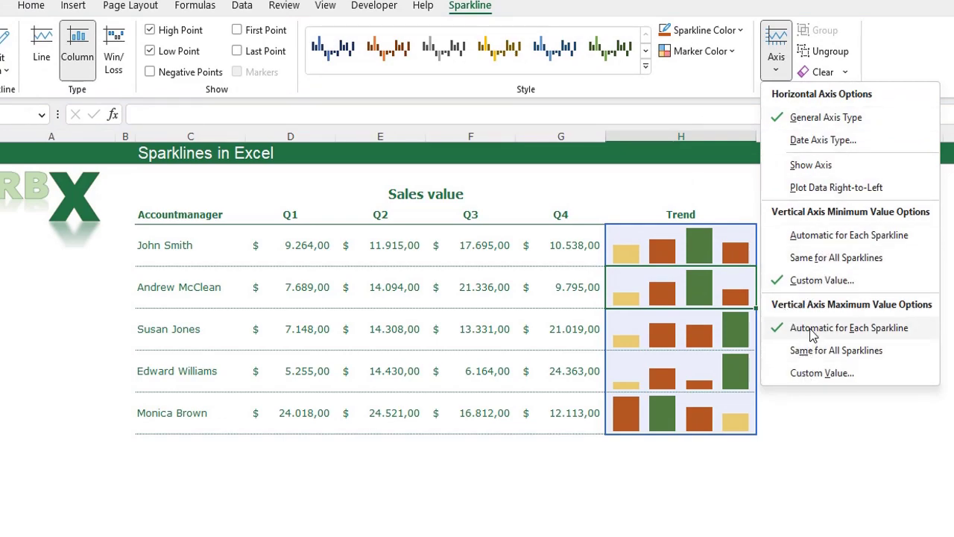
left_click(805, 373)
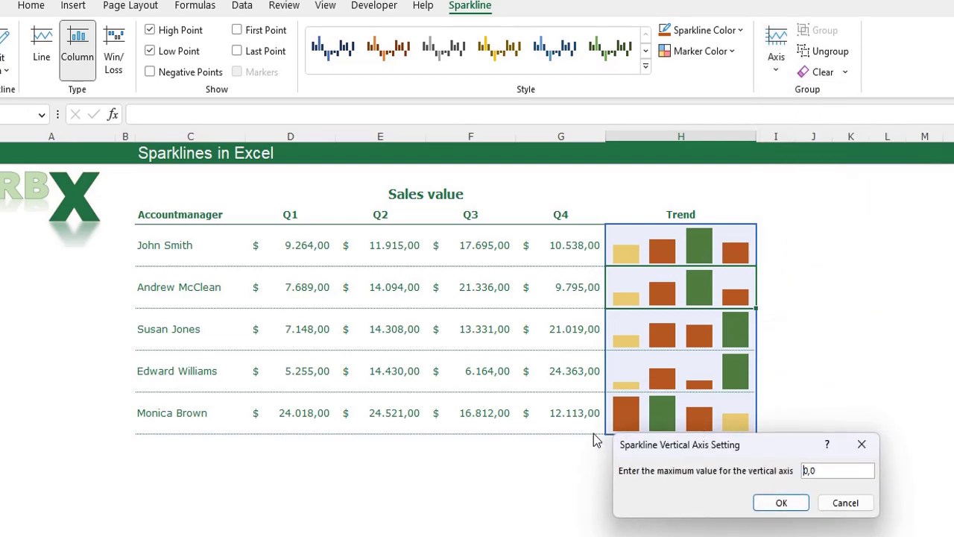
type("25000")
left_click(781, 503)
left_click(679, 492)
left_click(679, 497)
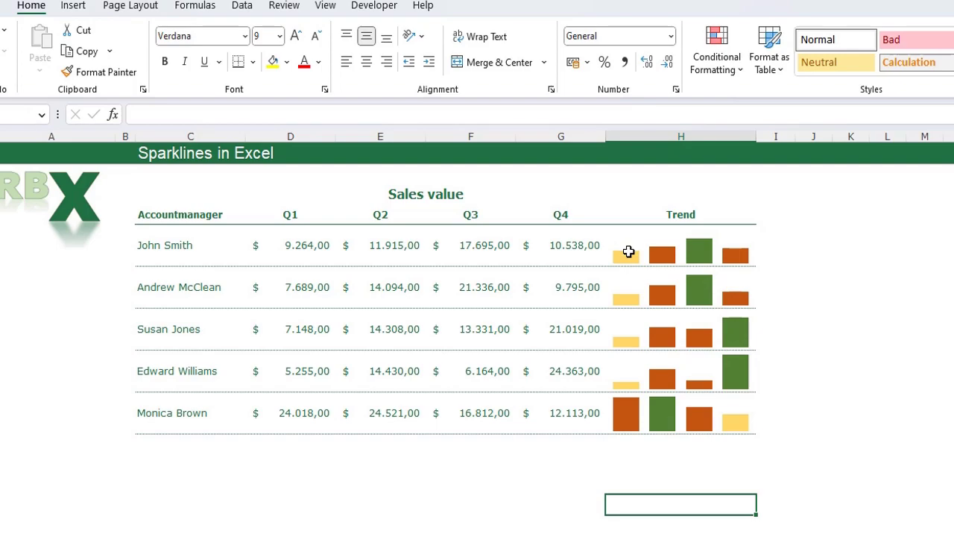
left_click(625, 287)
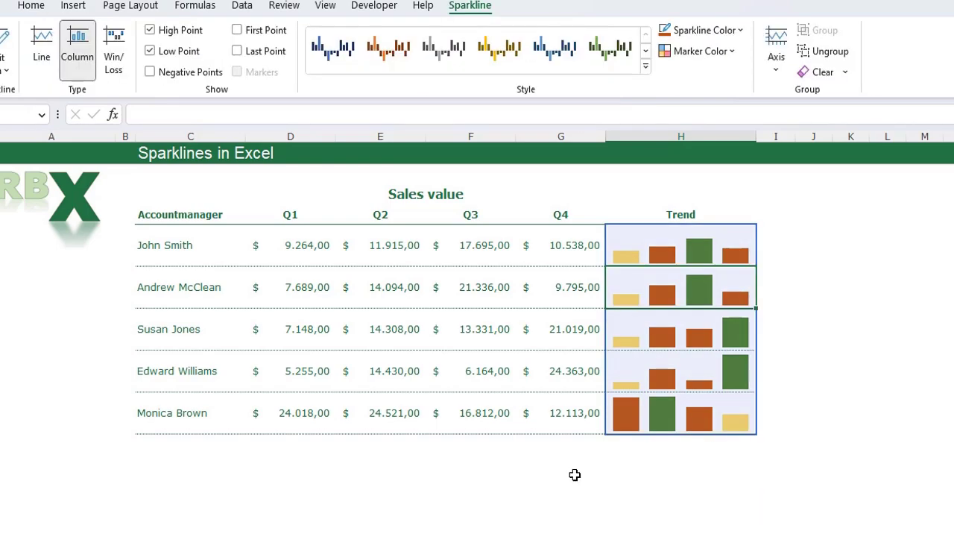